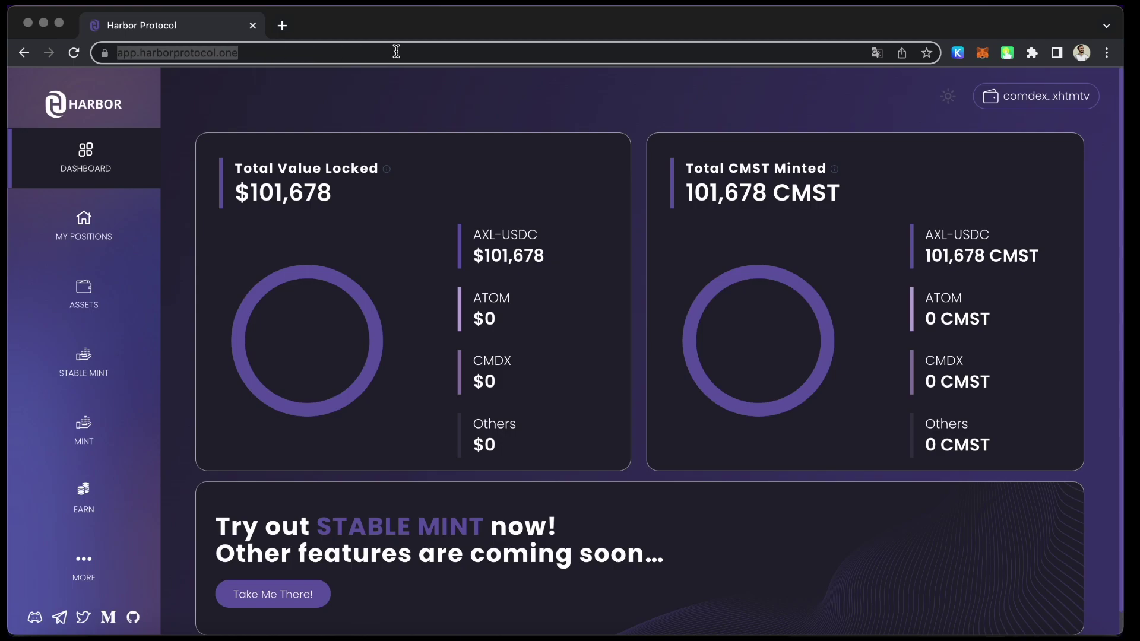
Step: Go to the MORE page listing Governance, Airdrop, Auction, Stake, Vote and Rewards
left_click(103, 116)
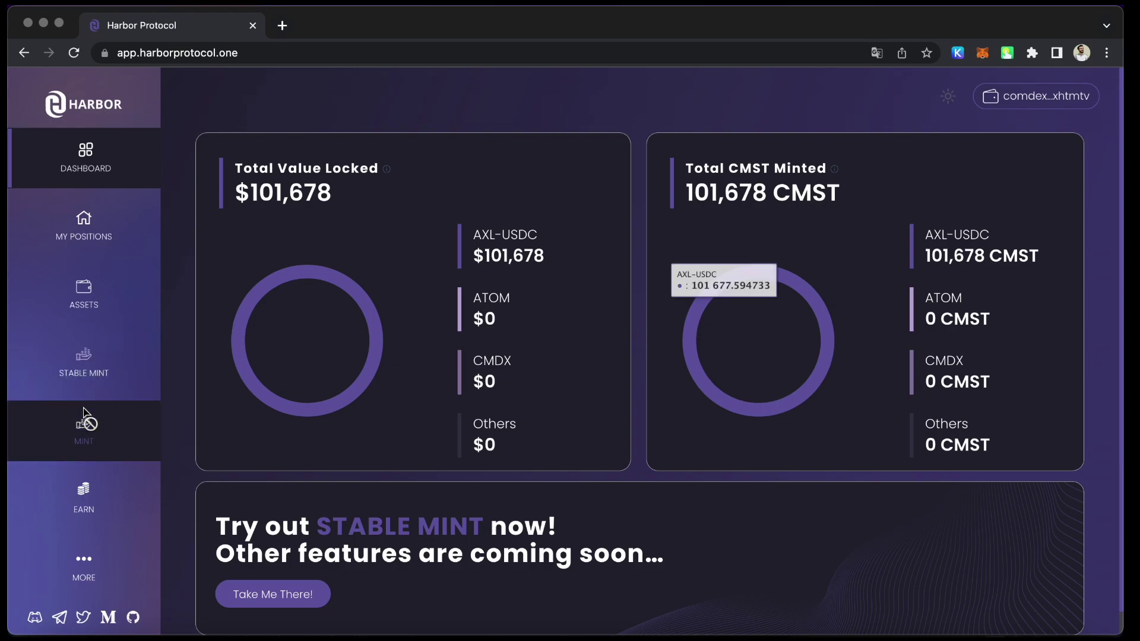
left_click(91, 564)
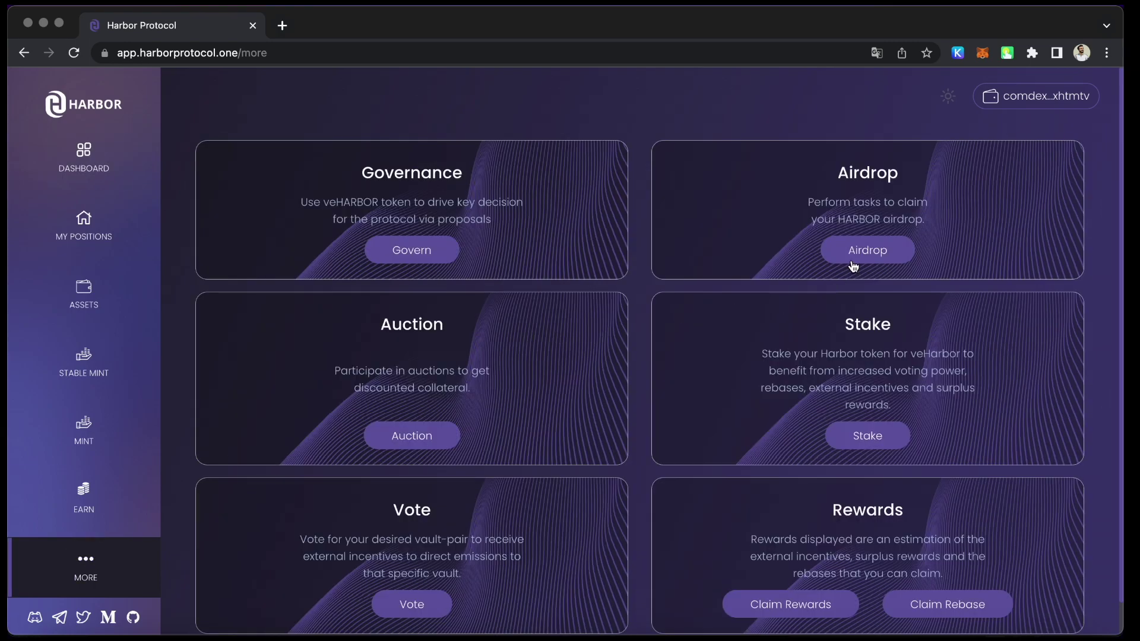
Step: Open the Airdrop page and connect and approve the Keplr wallet
left_click(883, 252)
left_click(1058, 97)
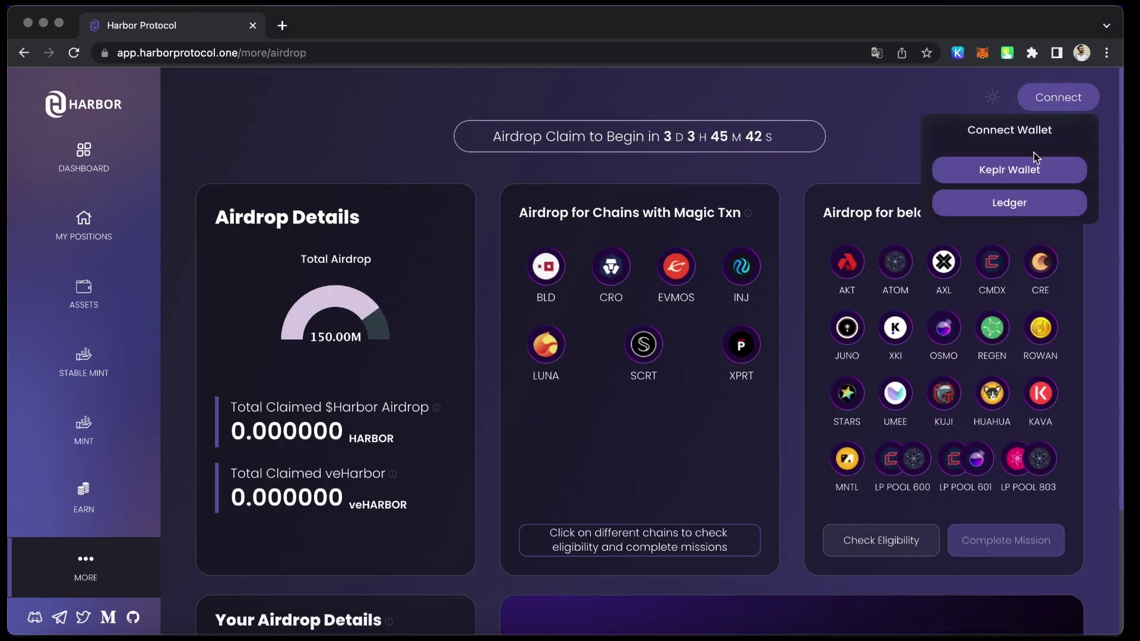
left_click(1033, 164)
left_click(218, 452)
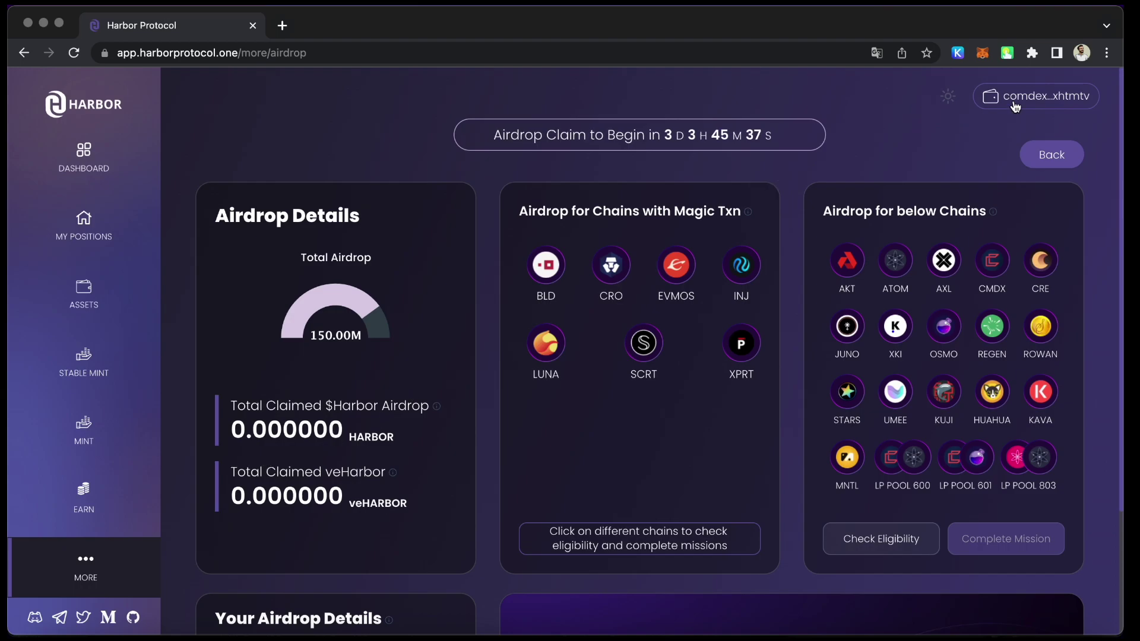
Step: Run the wallet eligibility check, highlight the 7.21 HARBOR and 28.86 veHARBOR, then close it
left_click(877, 545)
left_click(728, 367)
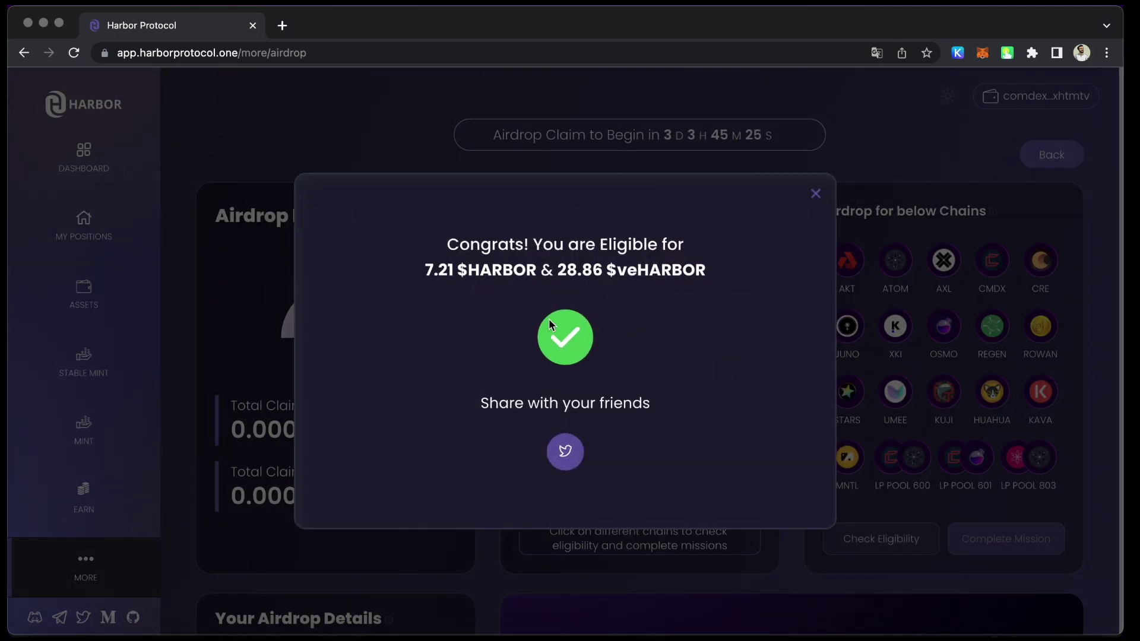
left_click_drag(408, 272, 728, 274)
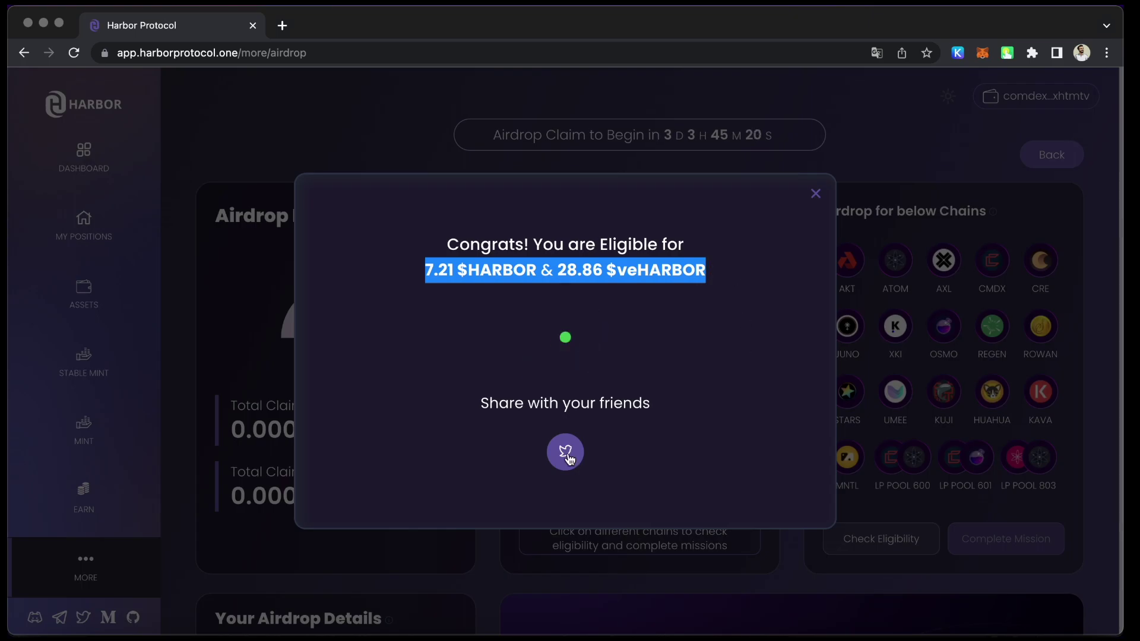
left_click(813, 194)
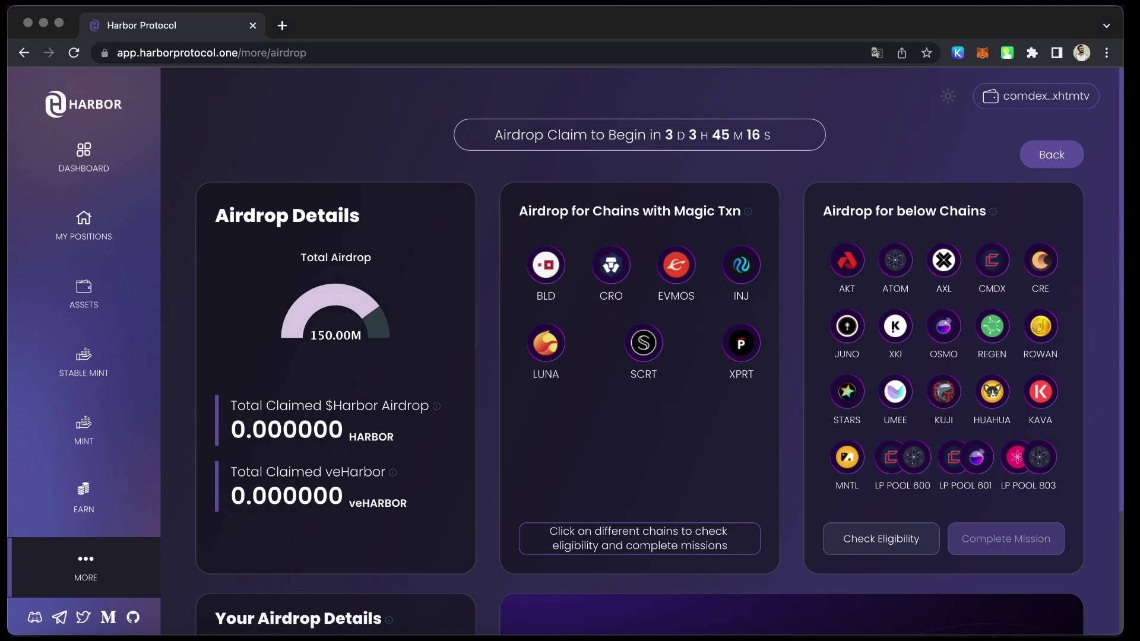
Step: Check the EVMOS address, highlight 30.151520 HARBOR and 120.606080 veHARBOR, then close the result
left_click(677, 268)
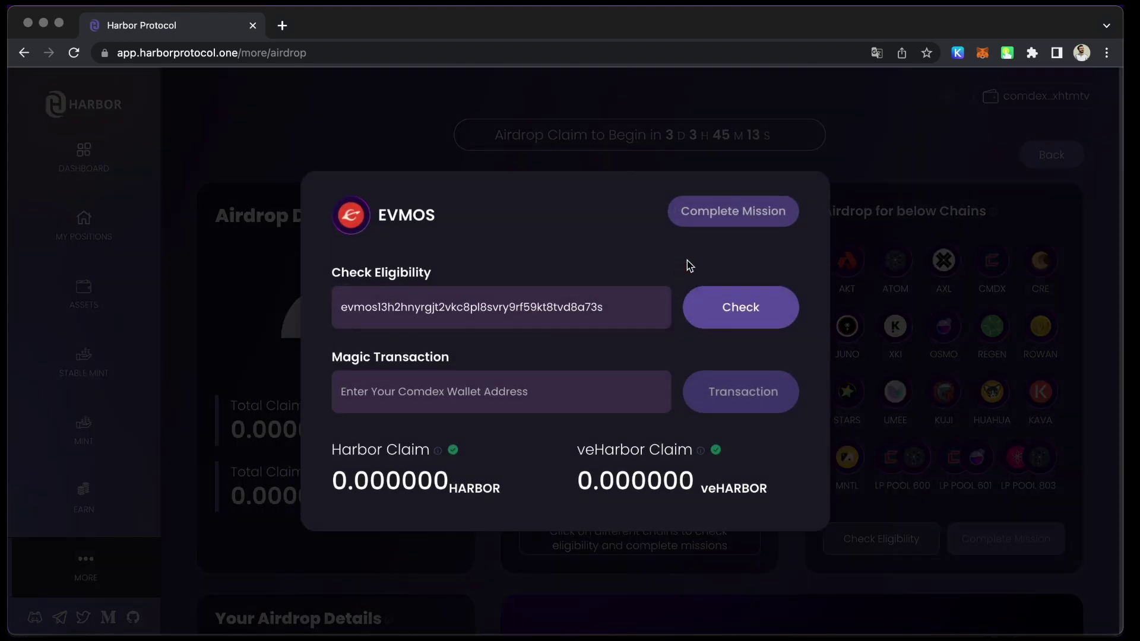
left_click(735, 305)
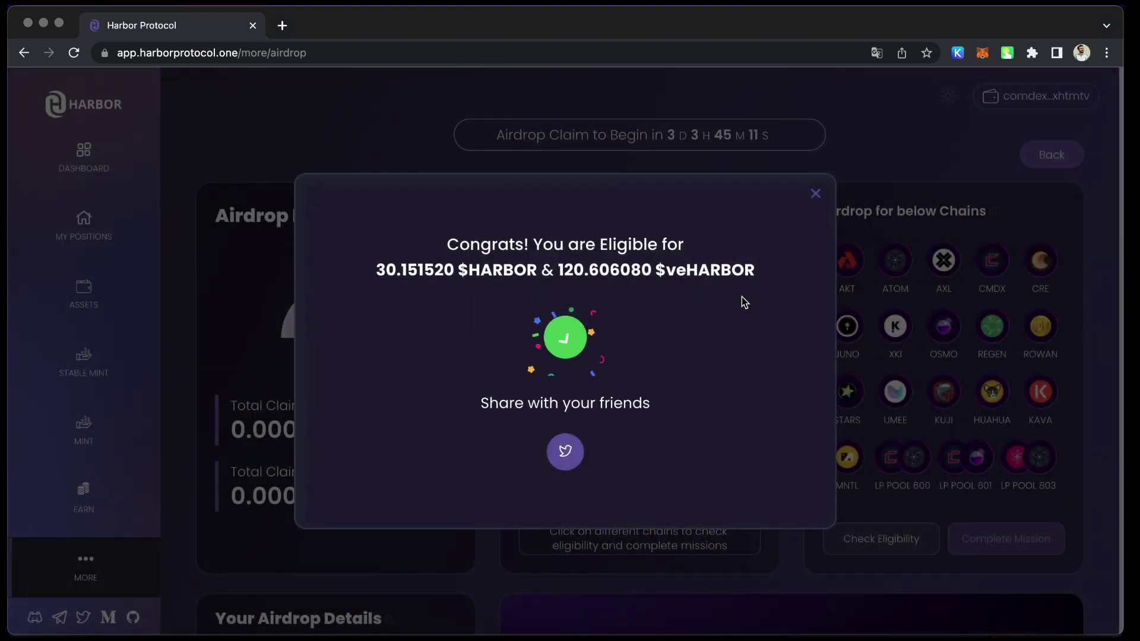
left_click_drag(370, 276, 716, 282)
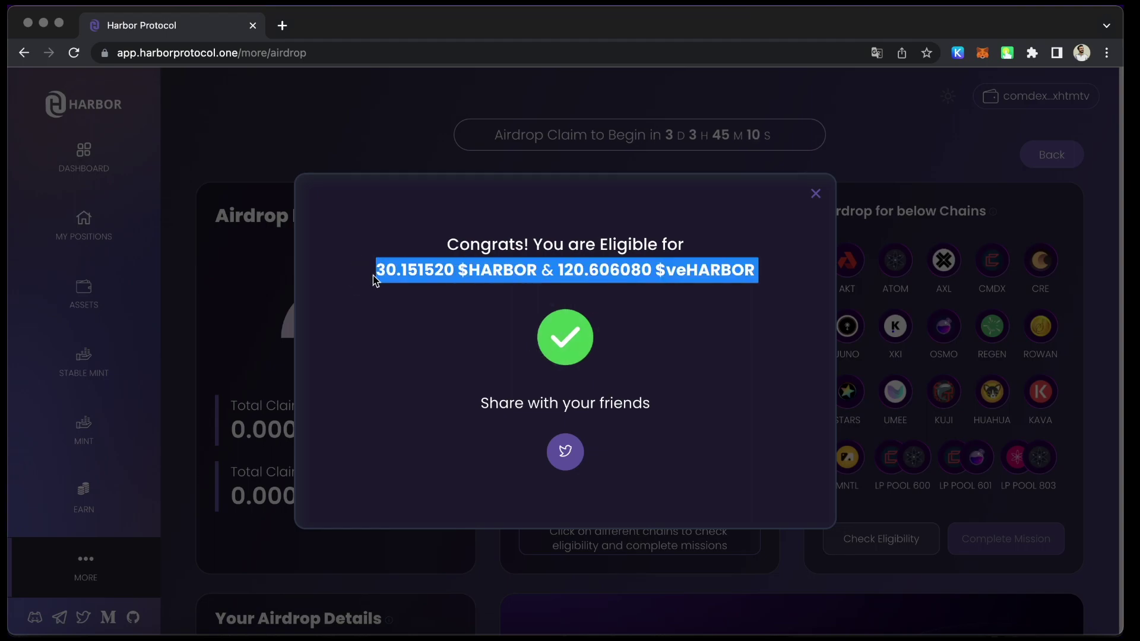
left_click(781, 283)
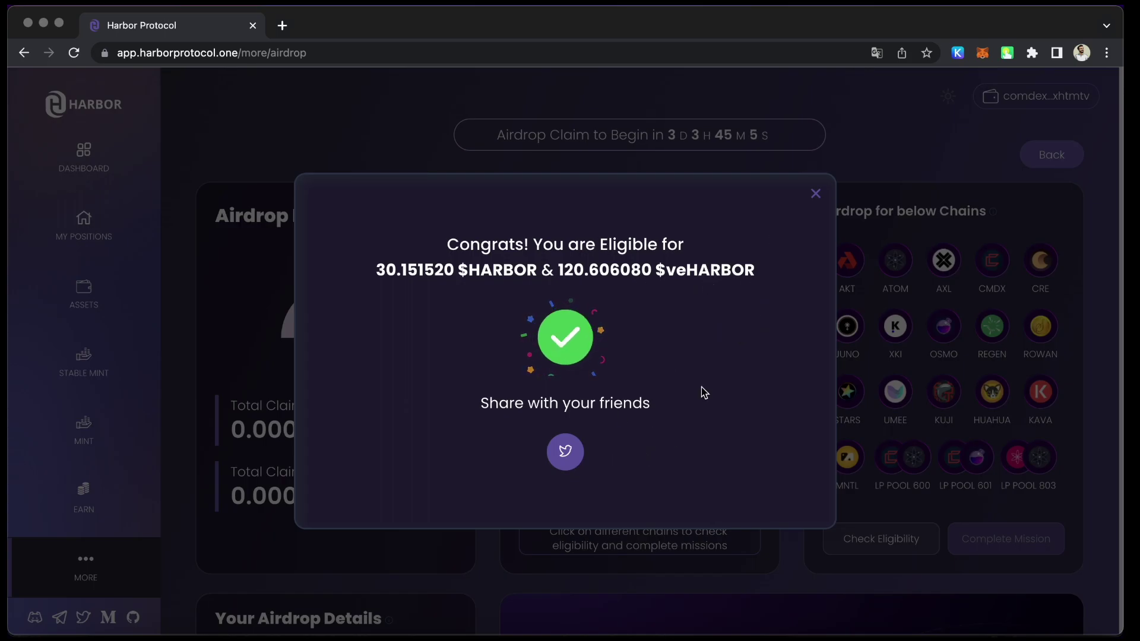
left_click(815, 194)
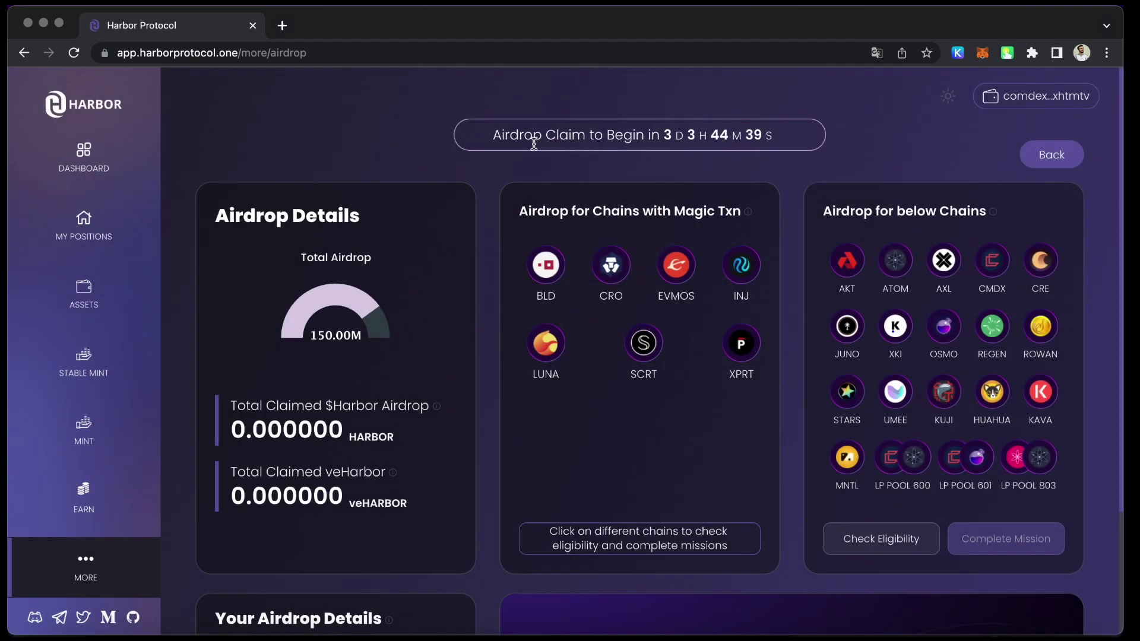
Step: Highlight the airdrop claim countdown, then return to the dashboard
left_click_drag(537, 149, 771, 140)
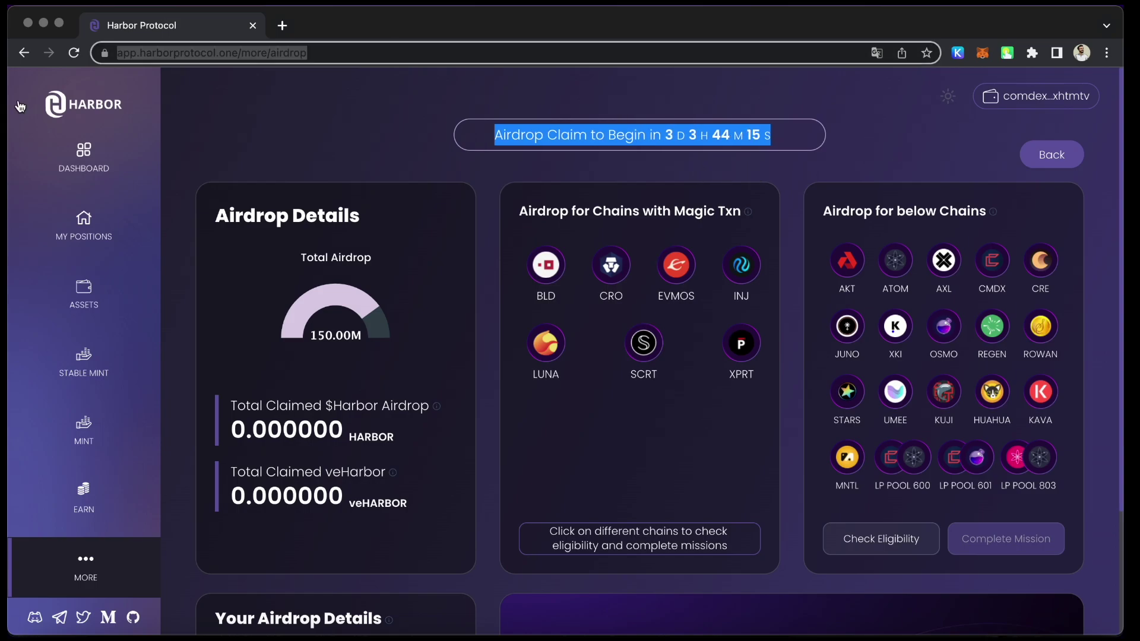
left_click(105, 104)
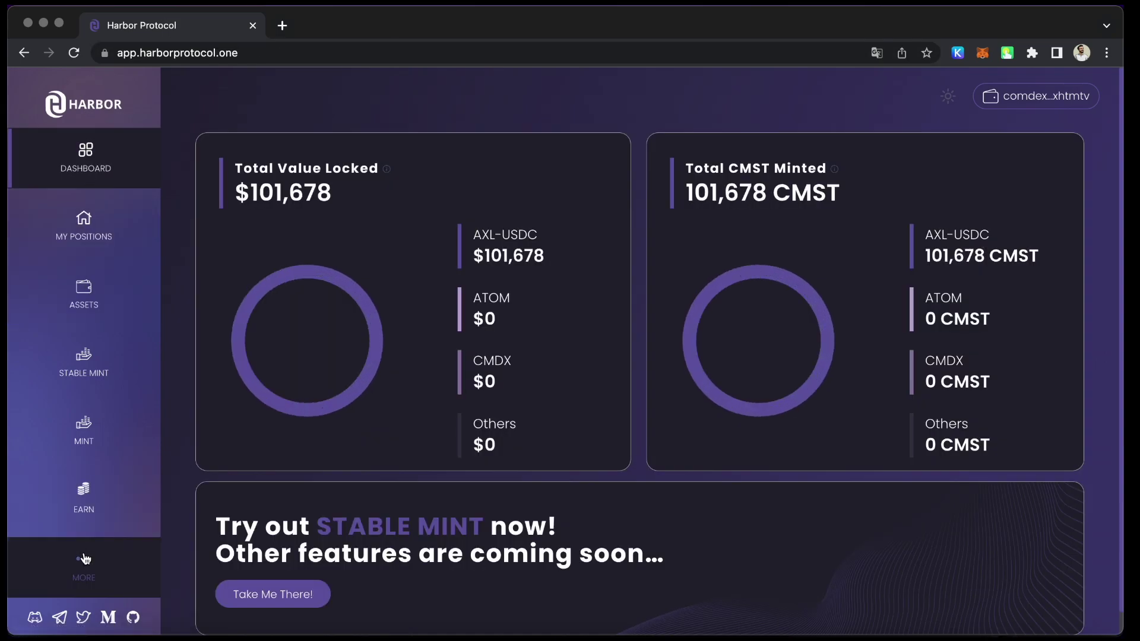
Step: Reopen the Airdrop page from the MORE features page
left_click(85, 559)
left_click(864, 251)
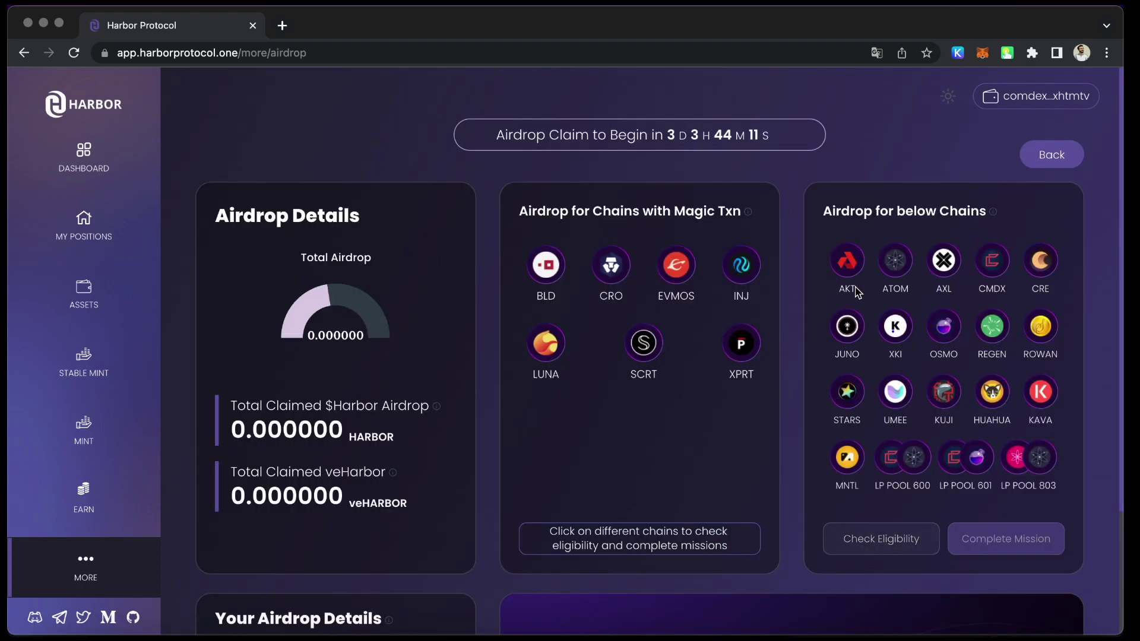
scroll(927, 464, "down", 3)
scroll(1016, 445, "up", 3)
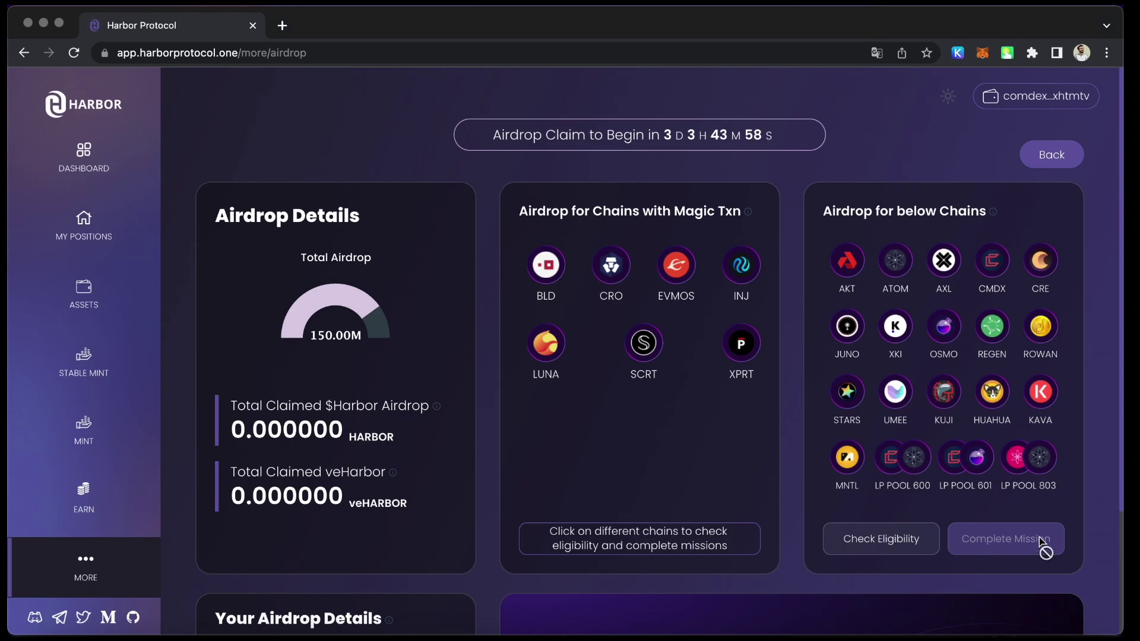
scroll(1024, 535, "down", 1)
scroll(989, 532, "down", 3)
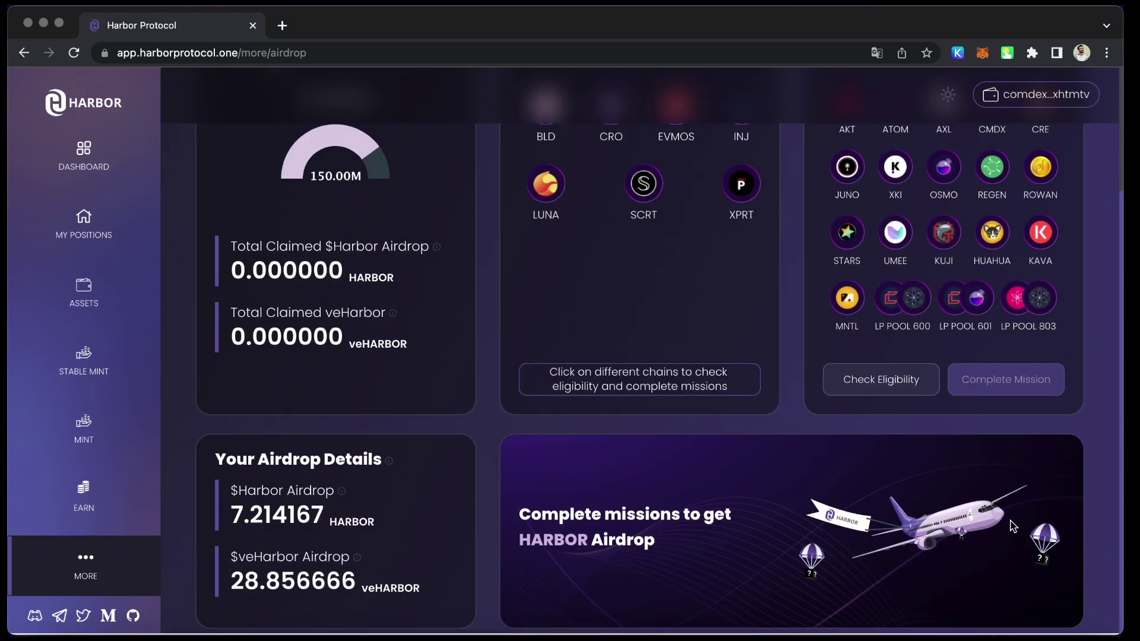